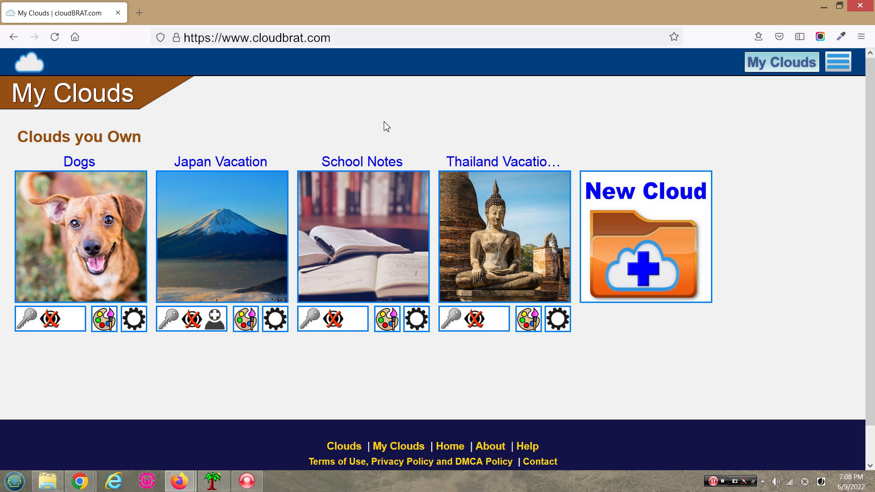
# - Open the Shinjuku page of the Japan Vacation cloud for editing
pyautogui.click(190, 211)
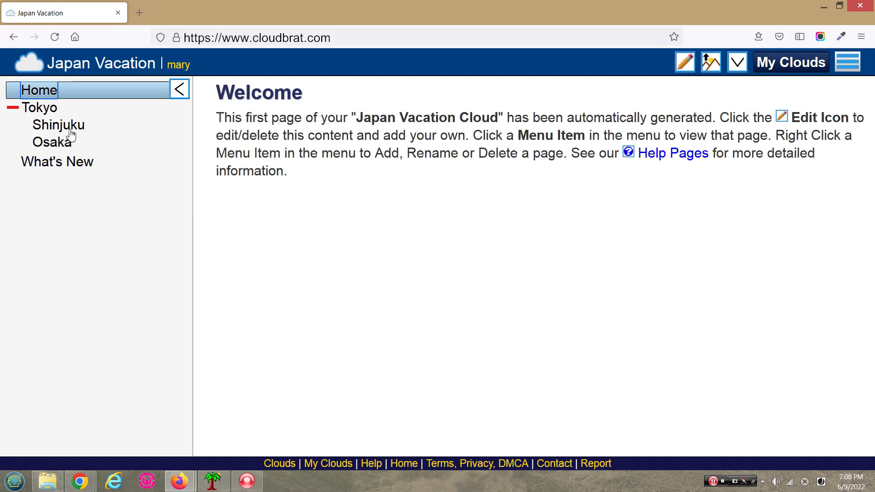
pyautogui.click(65, 129)
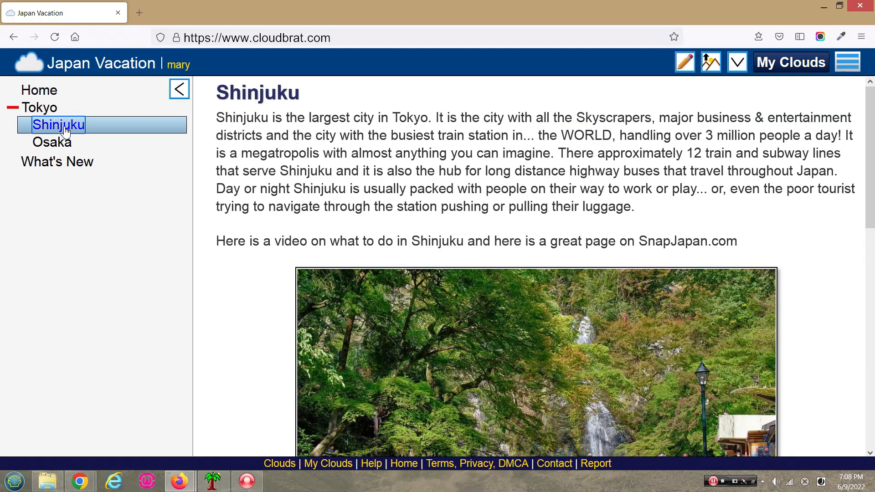
pyautogui.click(685, 62)
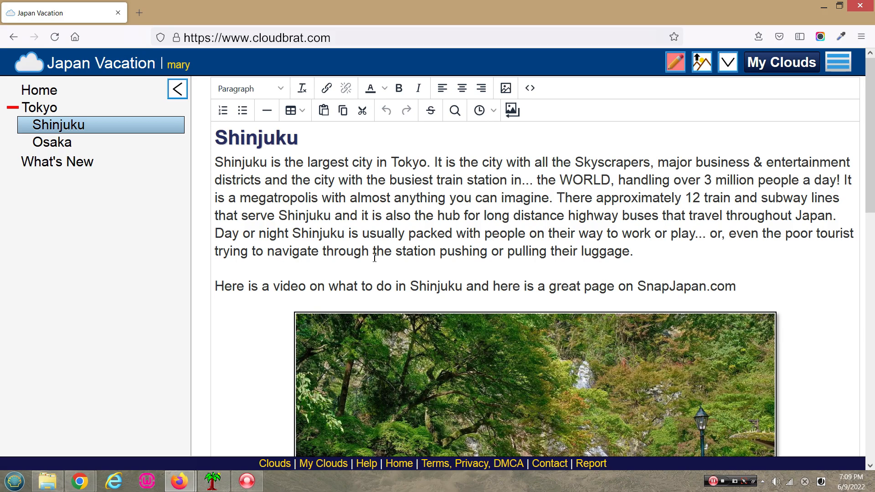
pyautogui.moveTo(308, 286); pyautogui.dragTo(216, 291)
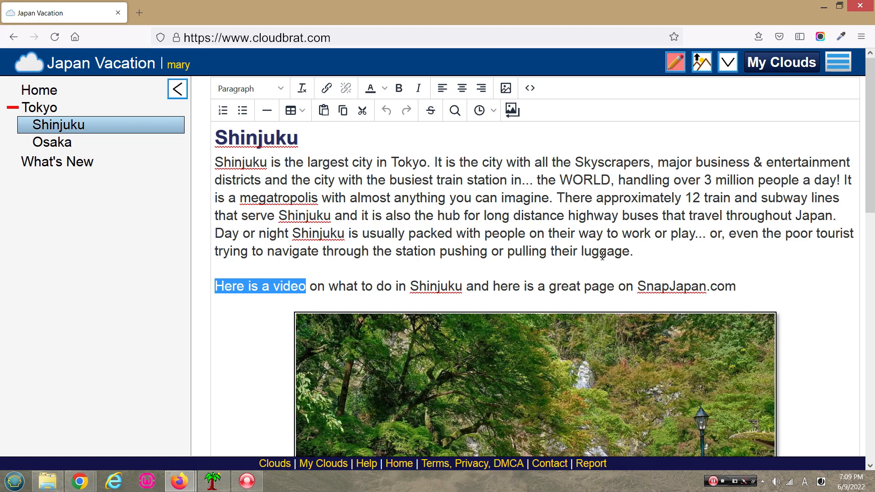
pyautogui.click(665, 252)
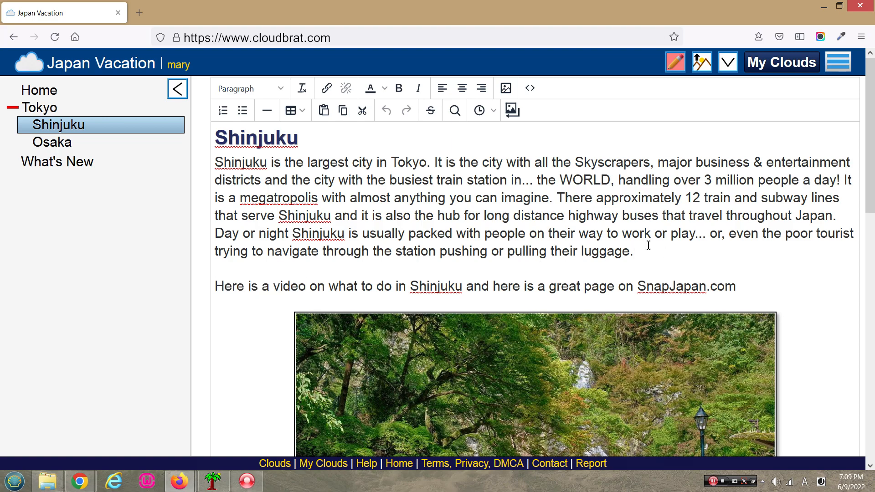
pyautogui.click(327, 91)
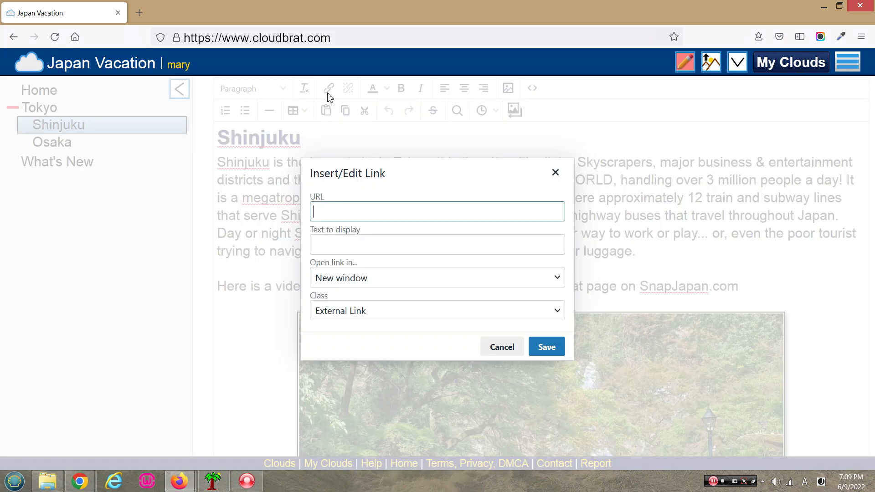
pyautogui.click(344, 246)
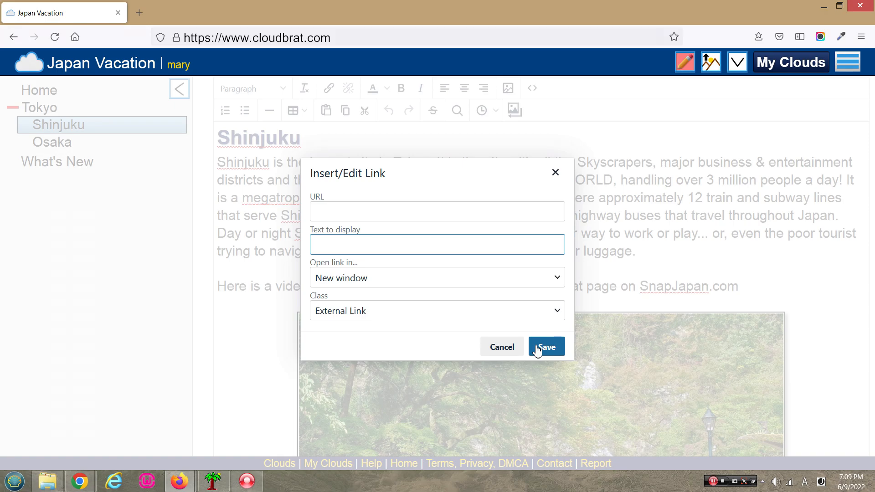
pyautogui.click(503, 351)
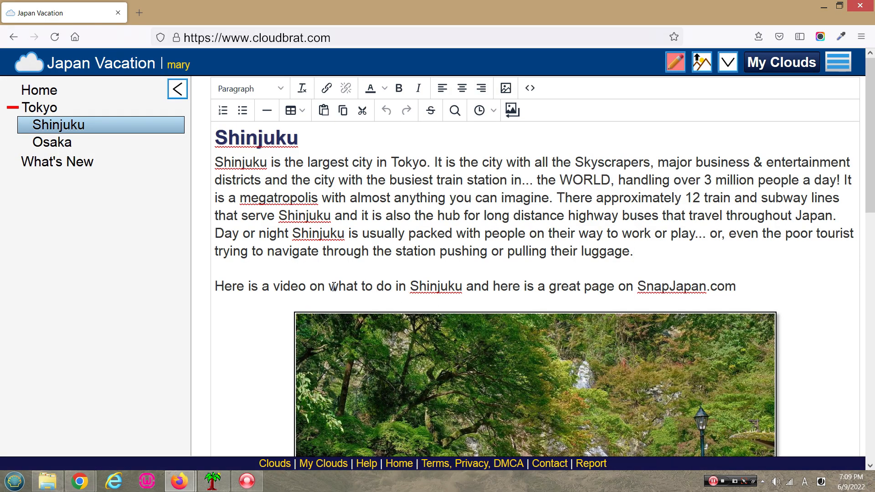
# - Select the words "Here is a video" below the Shinjuku paragraph and begin inserting a link on them
pyautogui.moveTo(307, 288); pyautogui.dragTo(215, 287)
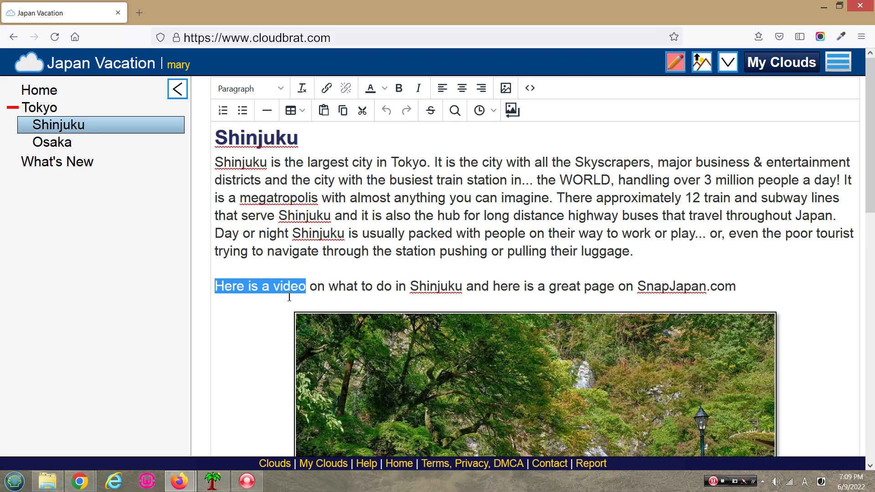
pyautogui.click(333, 94)
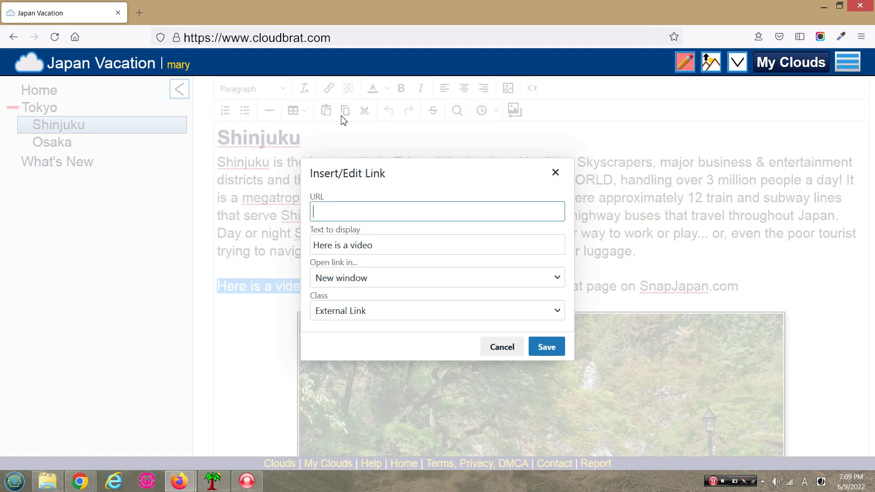
pyautogui.moveTo(386, 244); pyautogui.dragTo(294, 246)
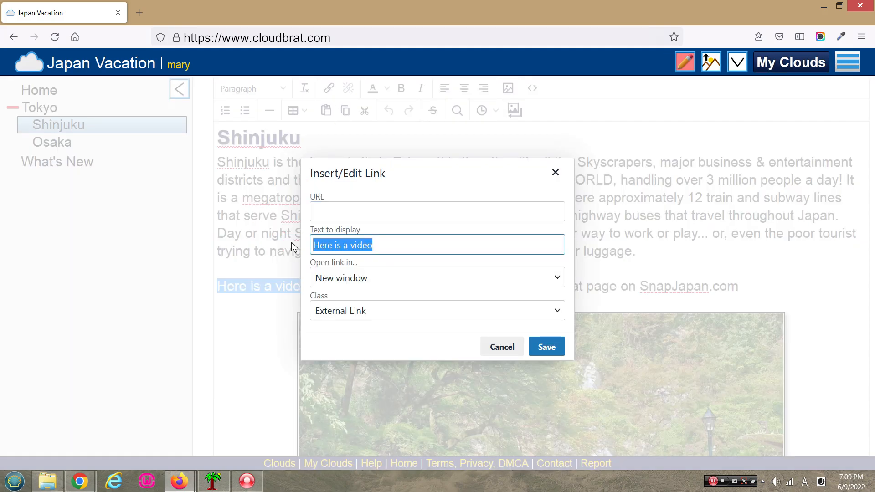
pyautogui.click(340, 212)
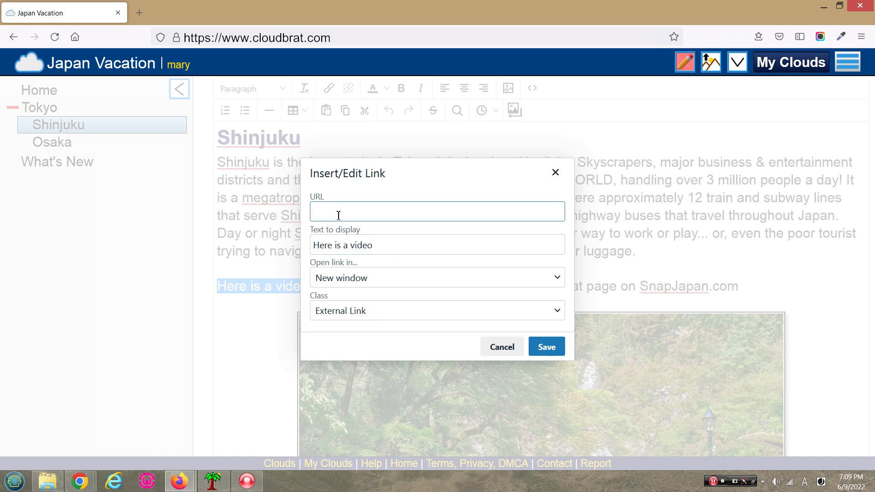
# - Switch to the YouTube window in Chrome and copy the share link of the Shinjuku skyscrapers and shrines video
pyautogui.moveTo(84, 484)
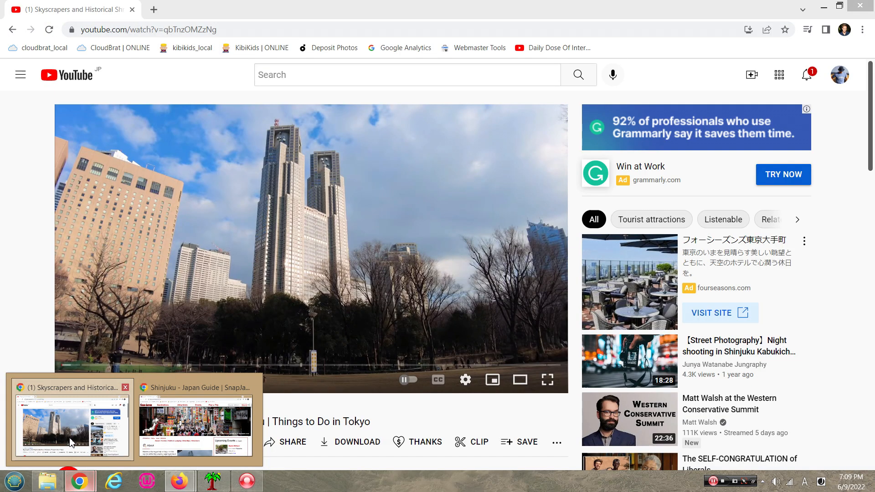
pyautogui.click(70, 441)
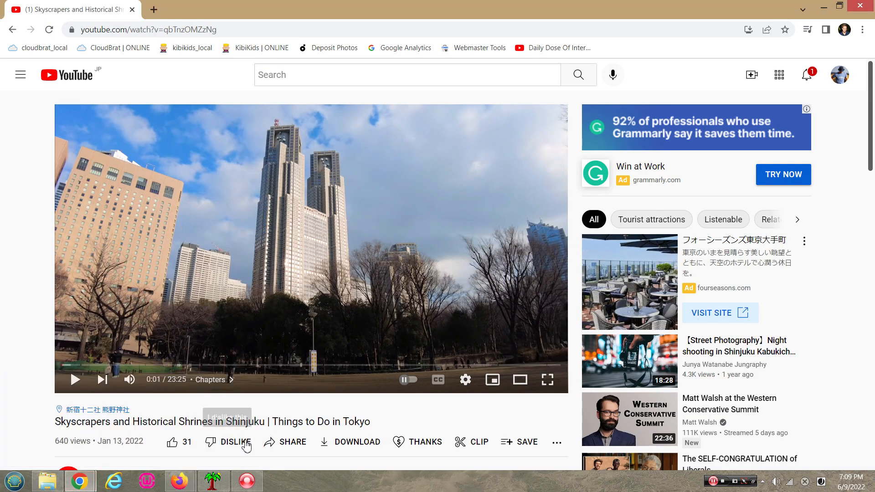
pyautogui.click(292, 452)
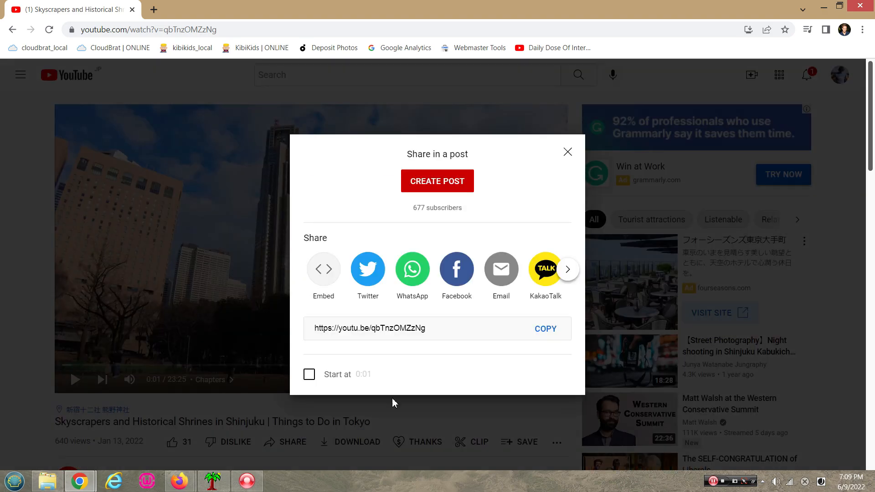
pyautogui.click(547, 330)
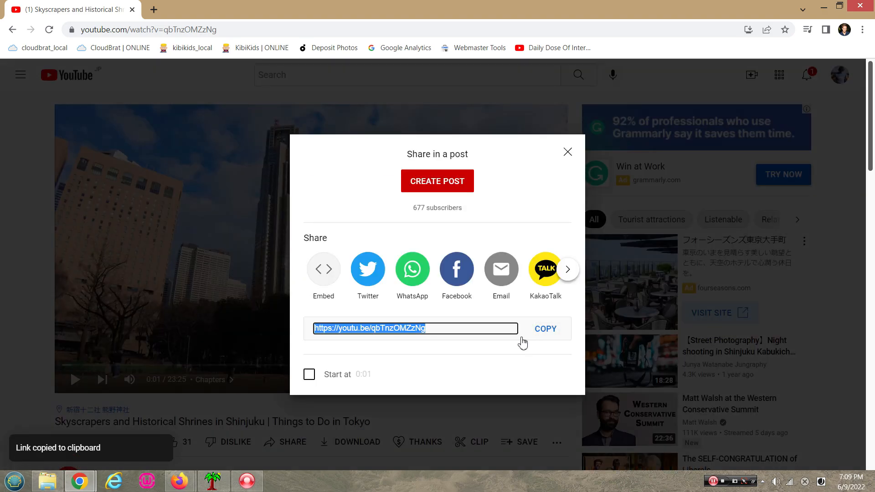
pyautogui.moveTo(191, 484)
pyautogui.click(247, 420)
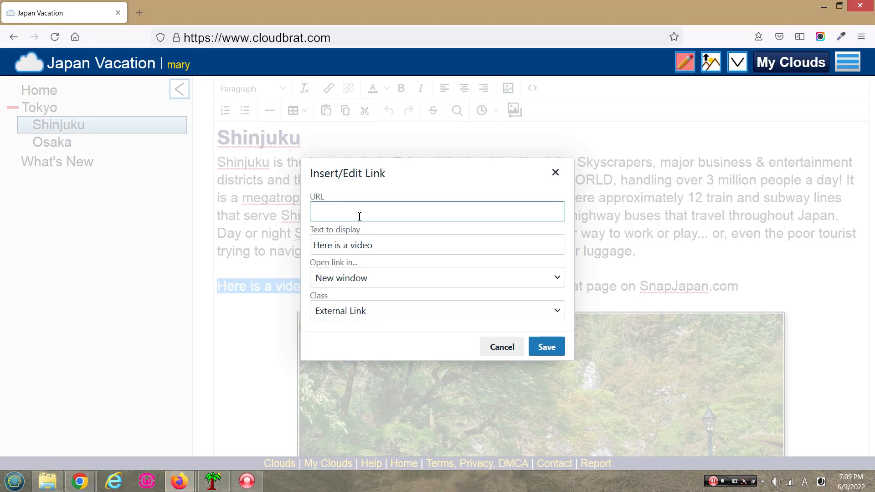
pyautogui.hotkey('ctrl', 'v')
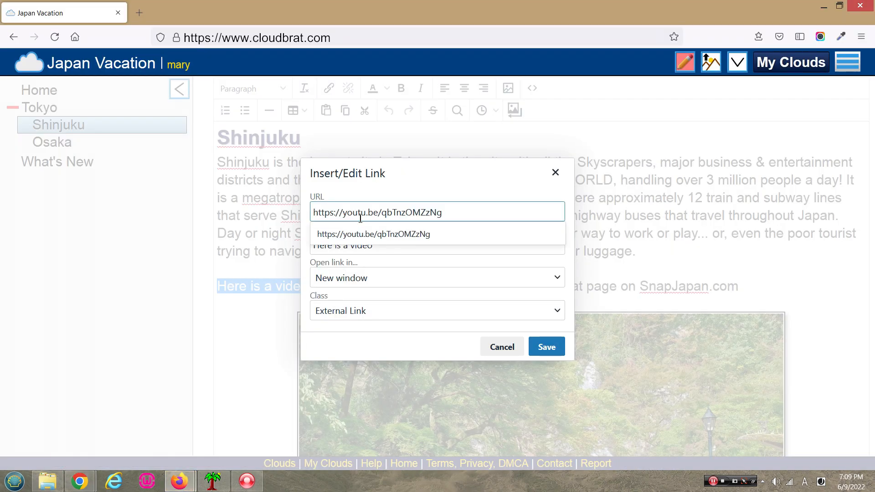
pyautogui.click(391, 264)
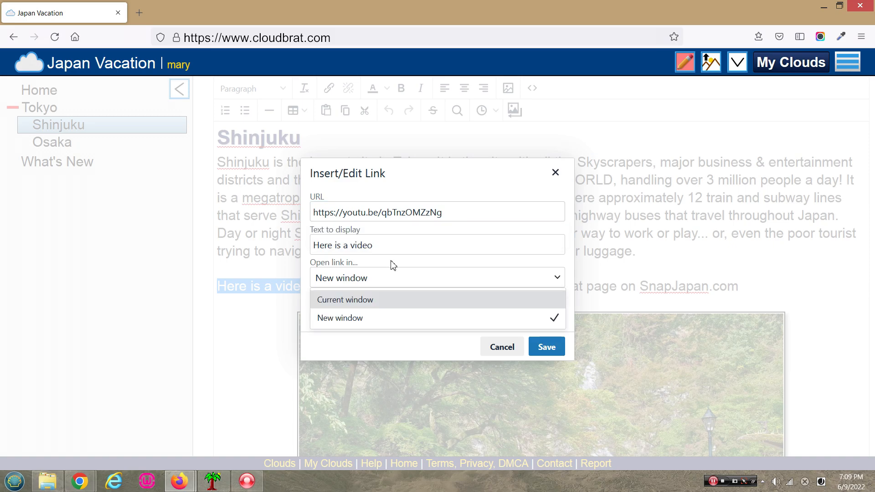
pyautogui.click(354, 320)
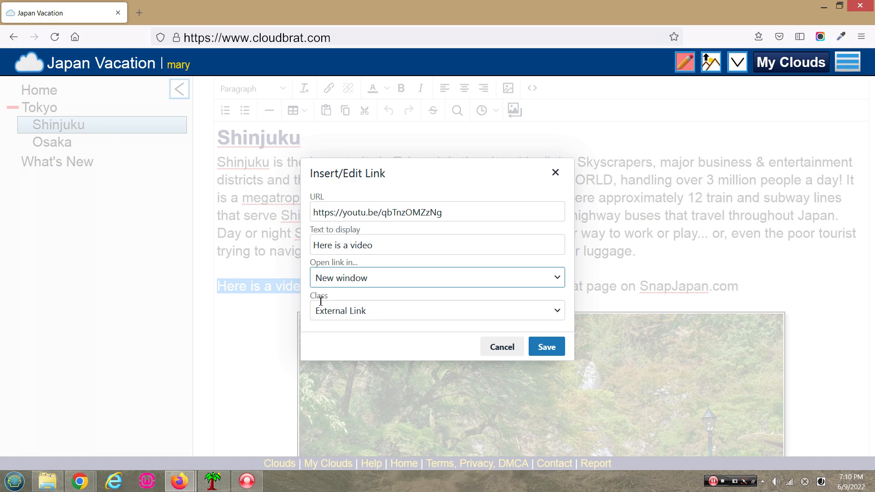
pyautogui.click(369, 314)
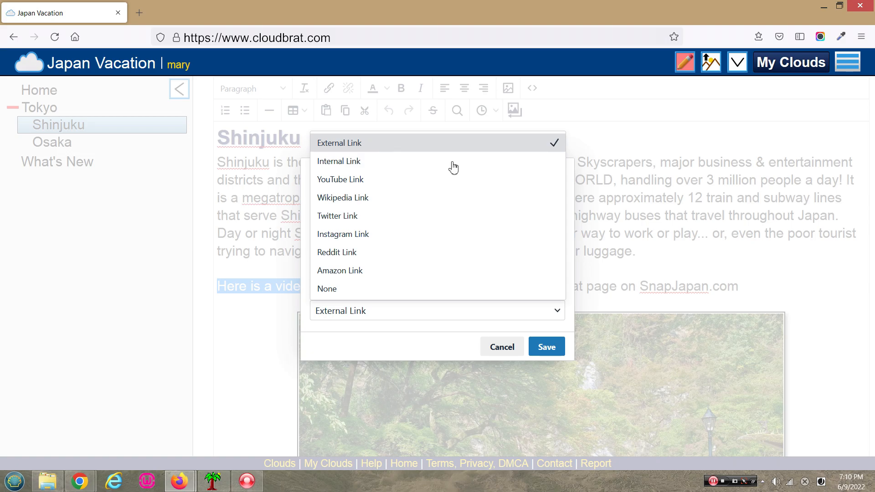
pyautogui.click(553, 352)
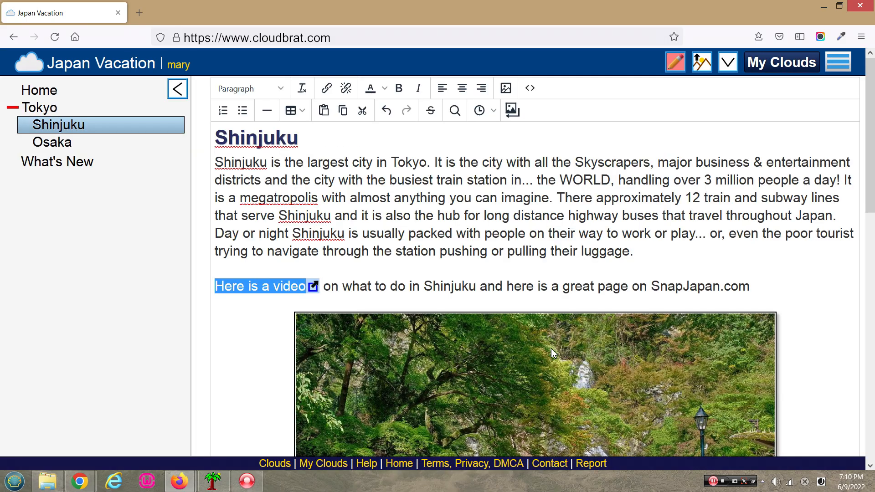
# - Save the Shinjuku page with its new video link
pyautogui.click(534, 287)
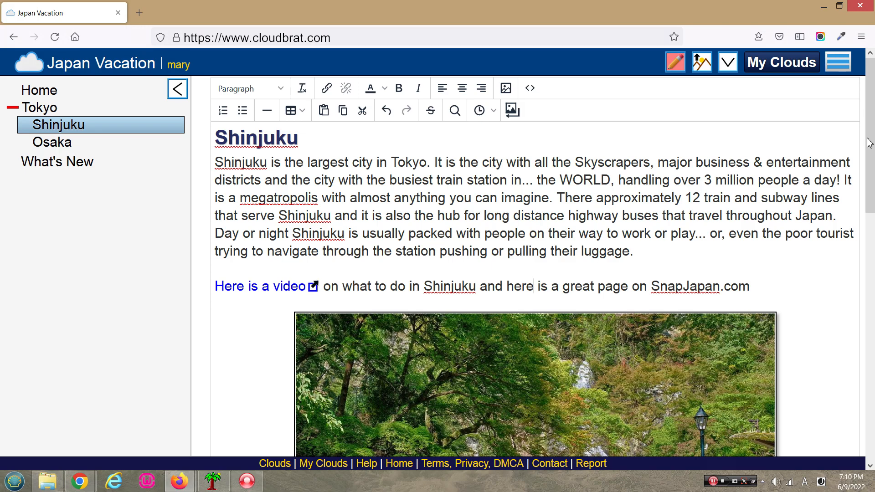
pyautogui.scroll(-15, 834, 397)
pyautogui.click(503, 442)
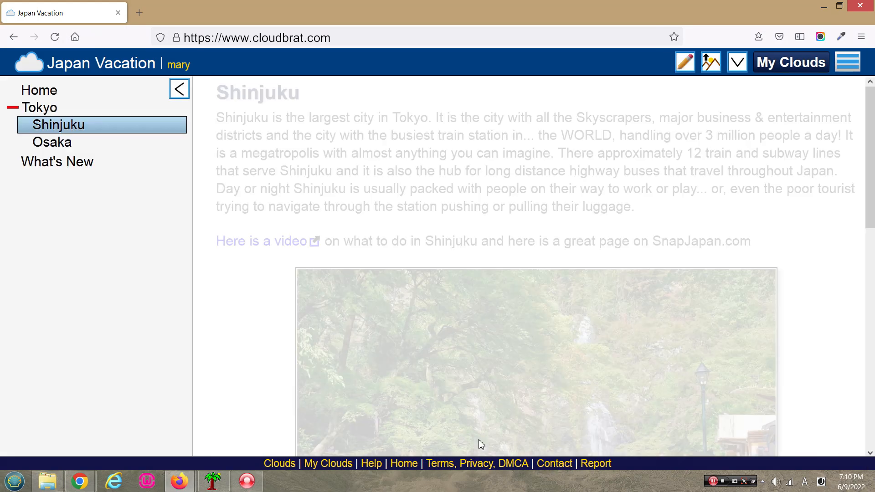
pyautogui.click(256, 246)
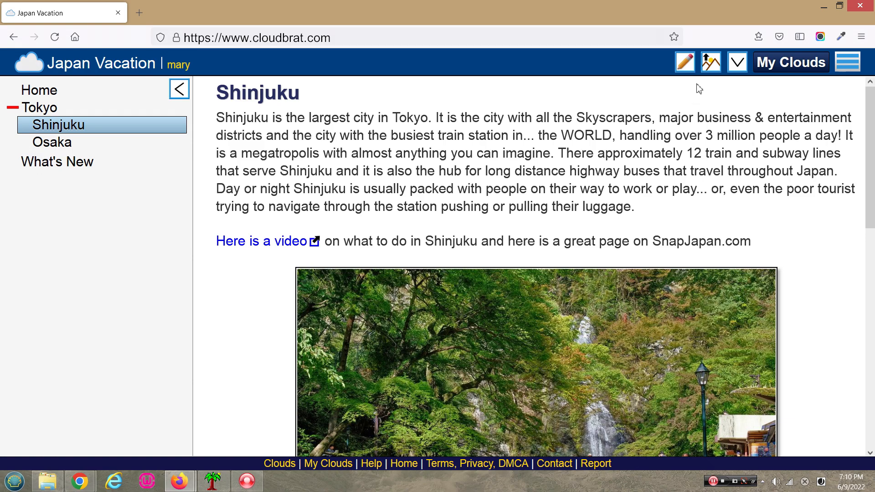
# - Reopen the Shinjuku page for editing, select "great page", and copy the full address of SnapJapan's Shinjuku page from Chrome
pyautogui.click(685, 62)
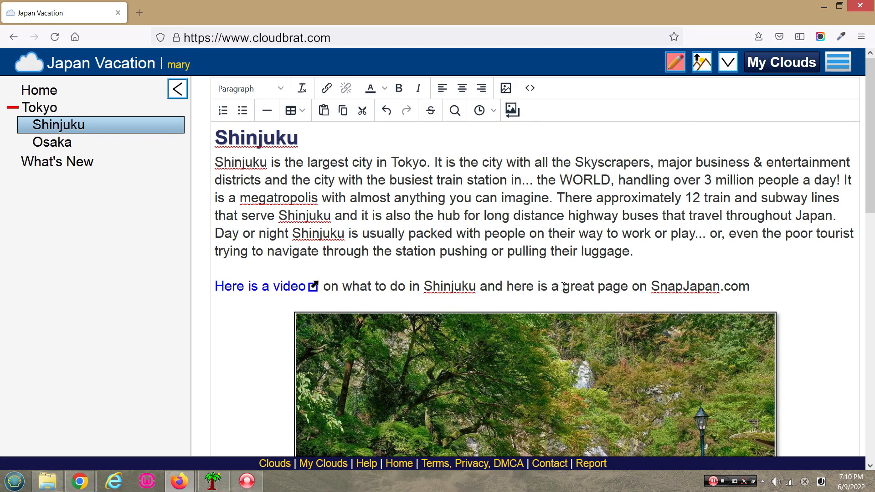
pyautogui.moveTo(565, 287); pyautogui.dragTo(627, 293)
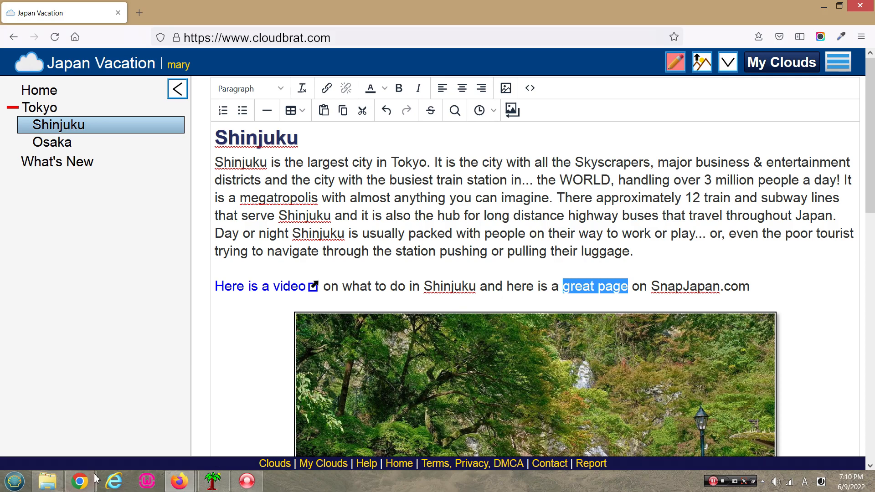
pyautogui.moveTo(87, 481)
pyautogui.click(194, 431)
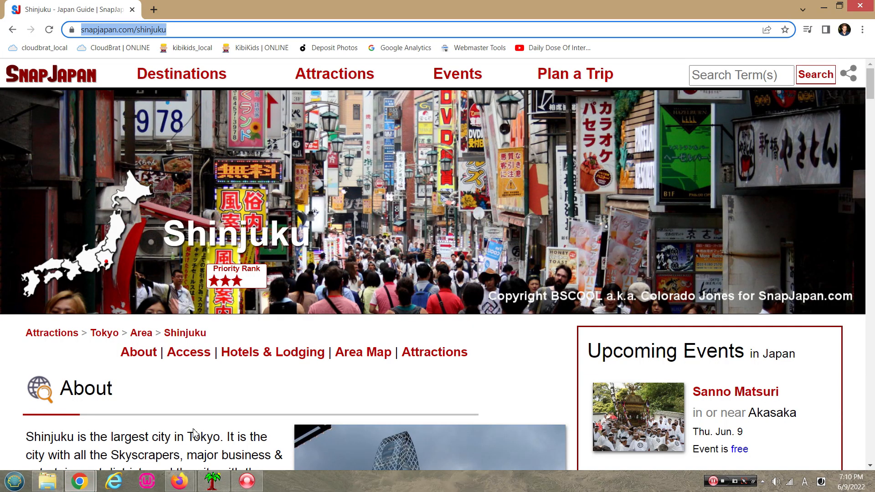
pyautogui.click(181, 30)
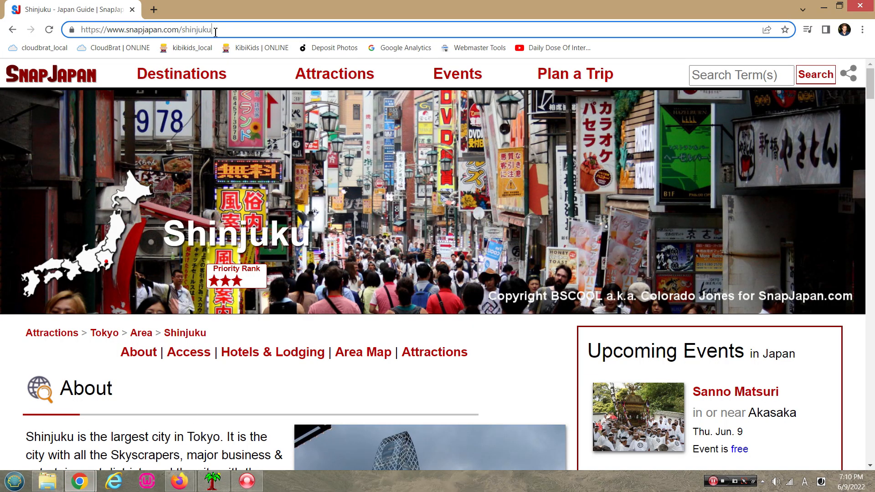
pyautogui.moveTo(219, 30); pyautogui.dragTo(45, 31)
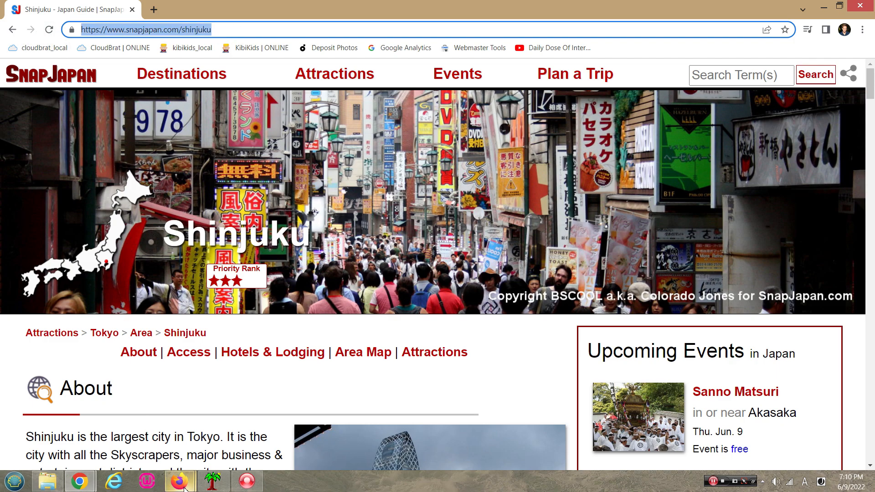
pyautogui.moveTo(179, 481)
pyautogui.click(207, 435)
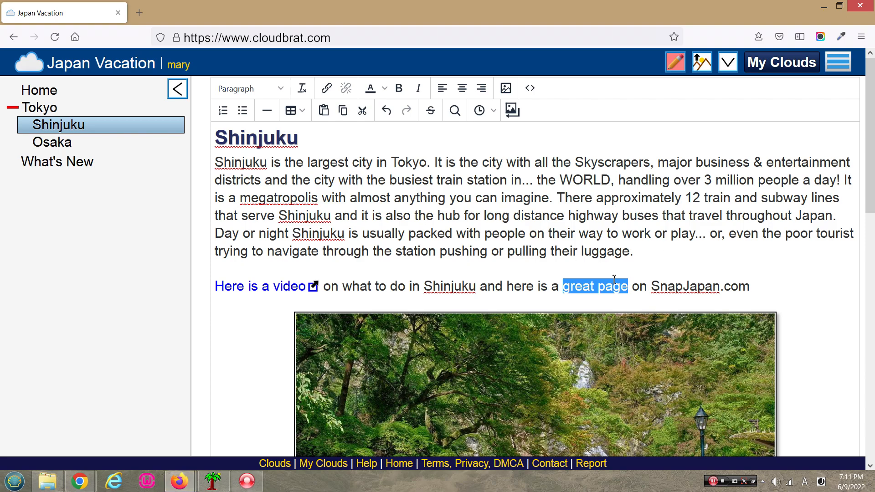
pyautogui.click(327, 88)
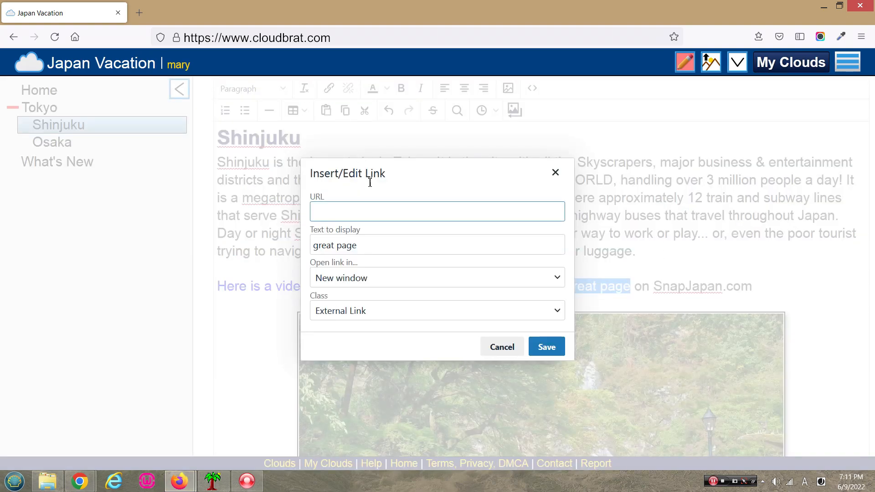
pyautogui.hotkey('ctrl', 'v')
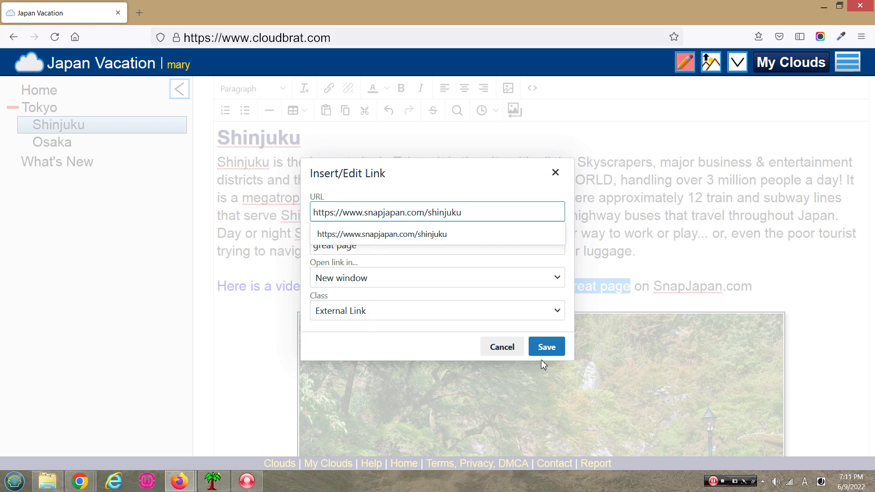
pyautogui.click(548, 349)
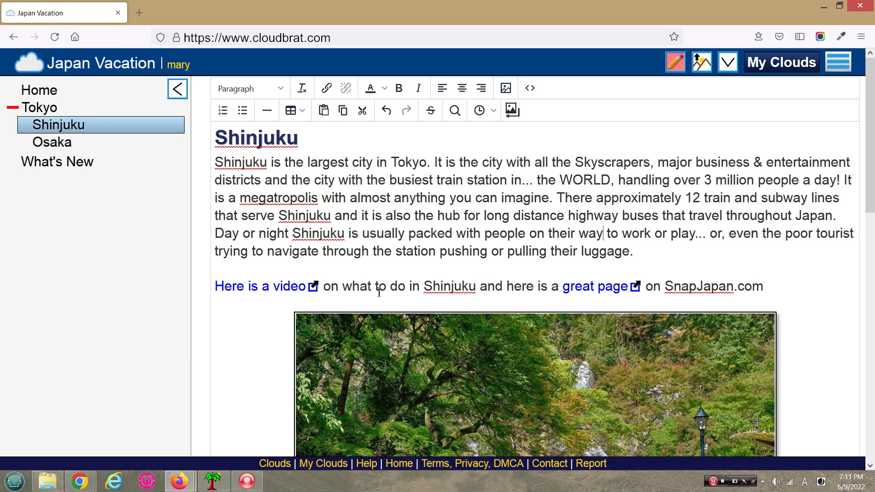
# - Change the class of the "Here is a video" link to YouTube Link
pyautogui.click(265, 287)
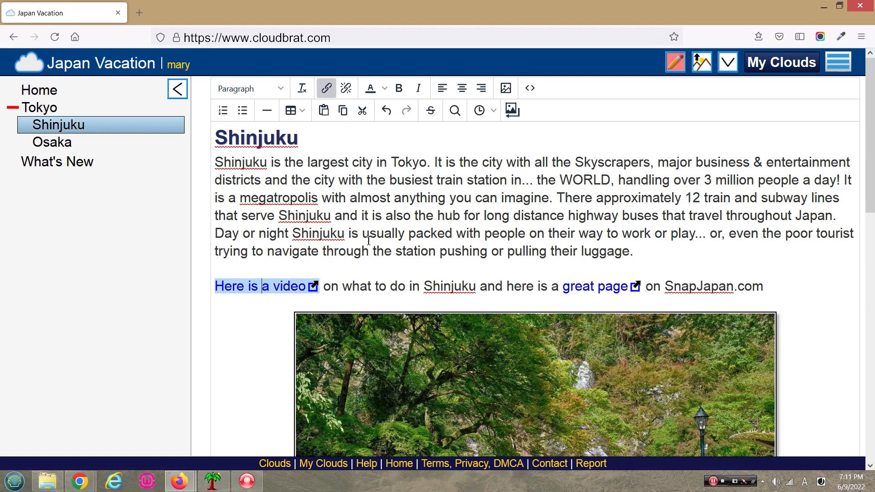
pyautogui.click(325, 88)
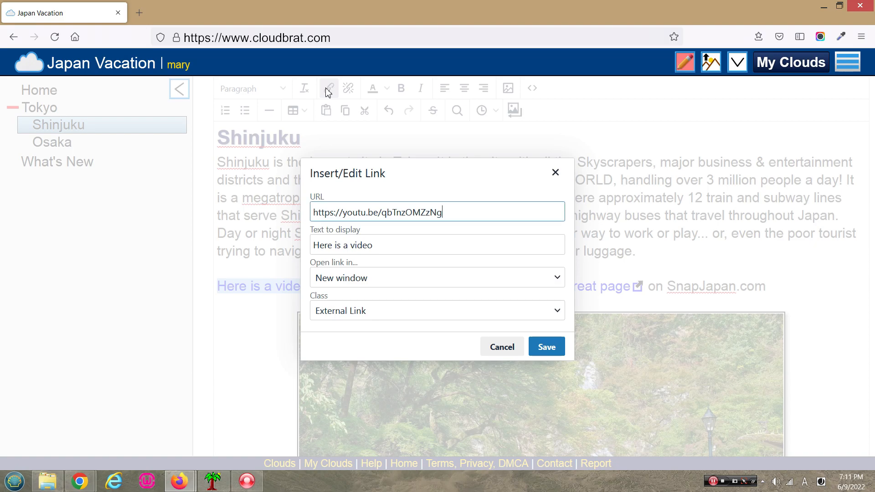
pyautogui.click(377, 313)
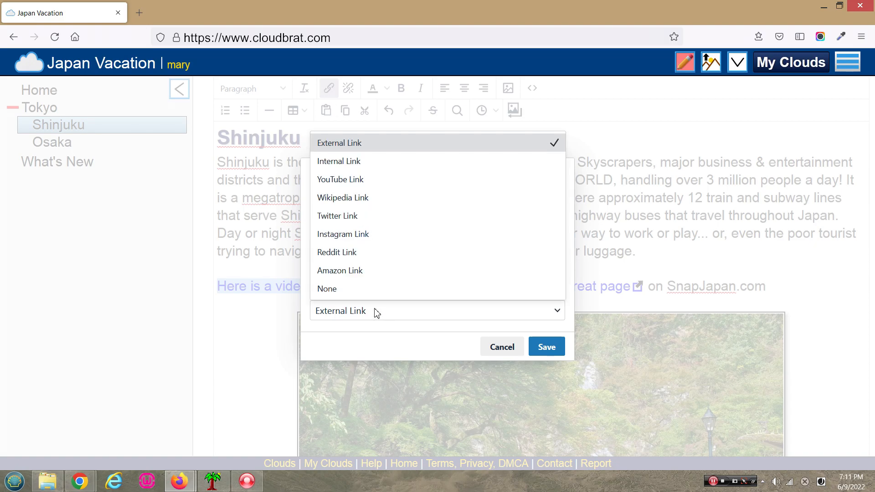
pyautogui.click(354, 182)
pyautogui.click(547, 347)
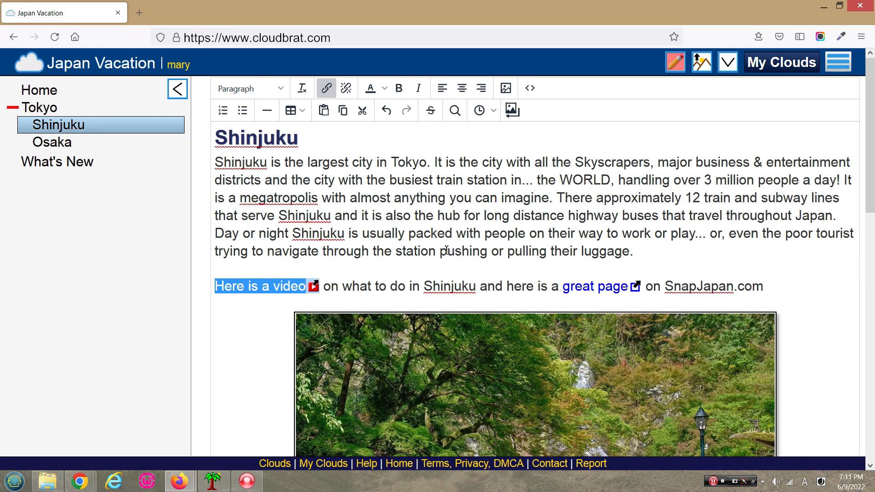
pyautogui.click(437, 237)
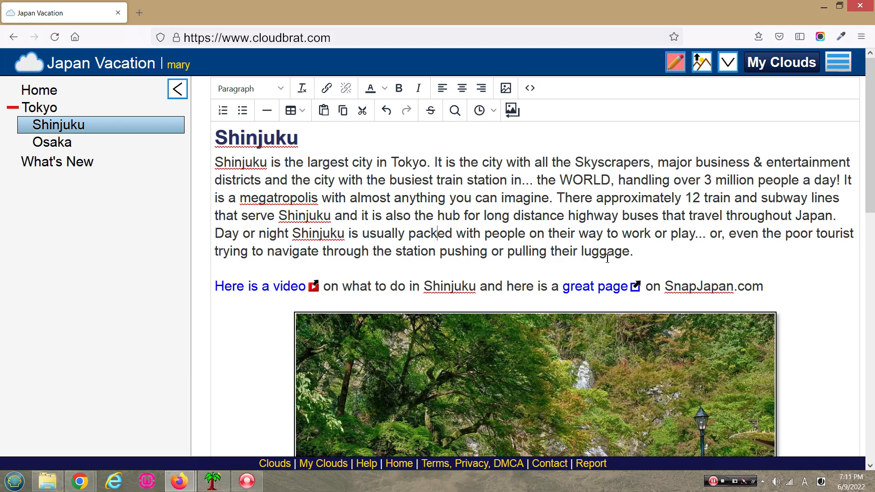
# - Remove the link from "great page" while keeping its text, and save the Shinjuku page
pyautogui.click(596, 287)
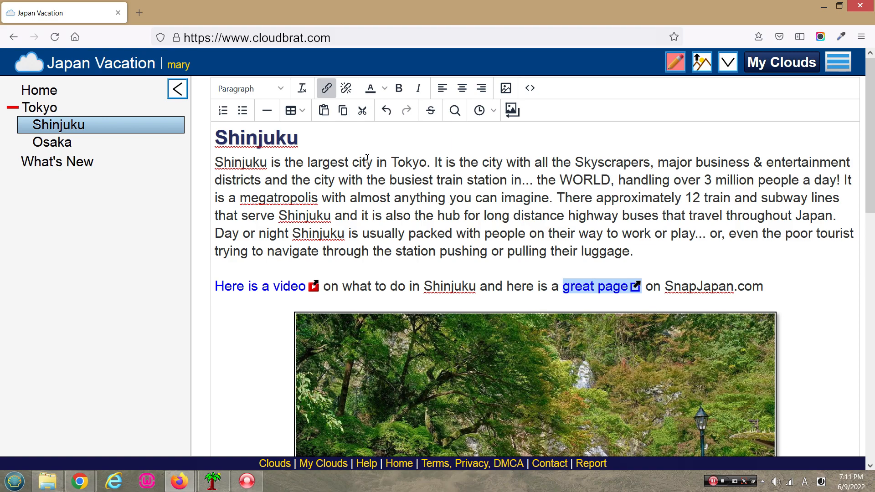
pyautogui.click(348, 95)
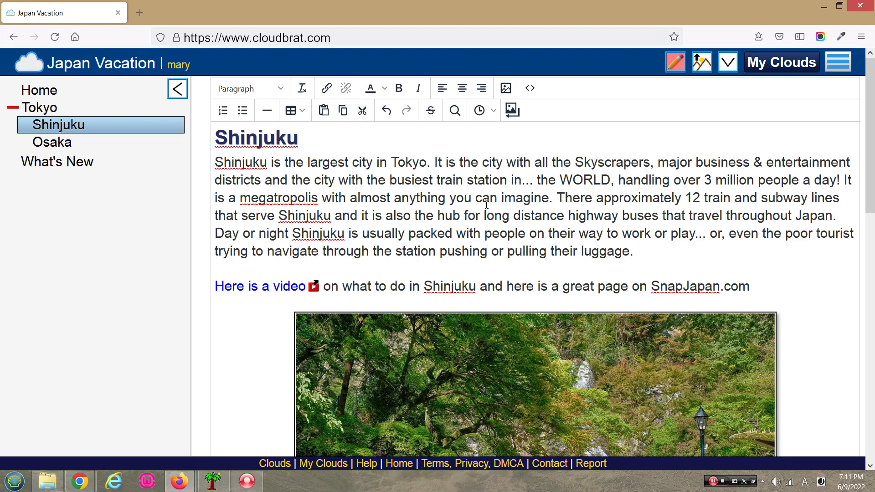
pyautogui.moveTo(870, 137); pyautogui.dragTo(870, 383)
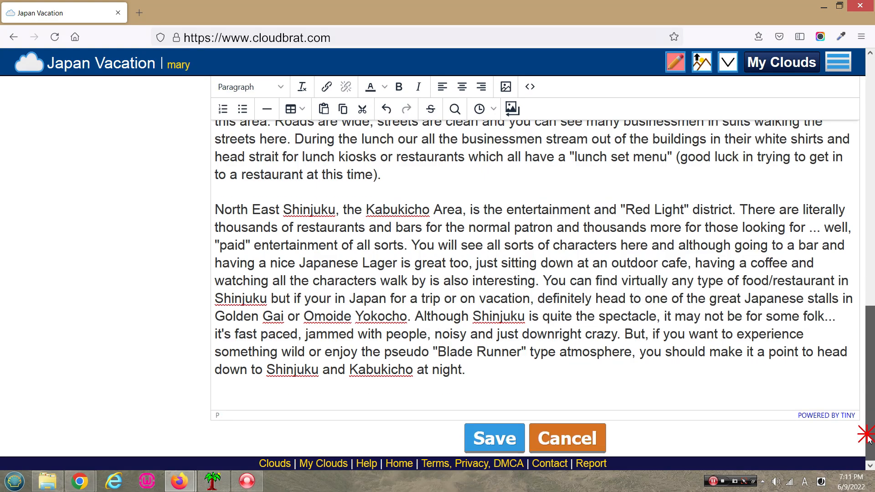
pyautogui.click(504, 440)
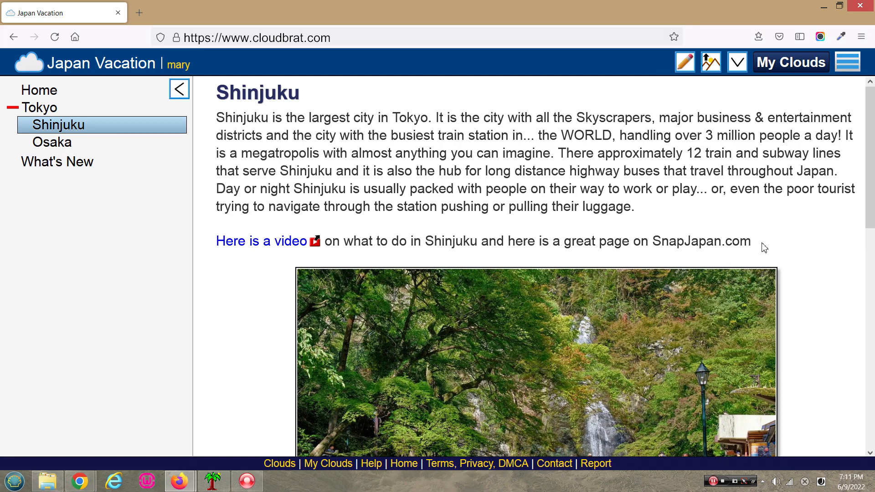
# - Reopen the Shinjuku page for editing, add the line "Link to the Osaka page." below the video sentence, and save the page
pyautogui.click(685, 63)
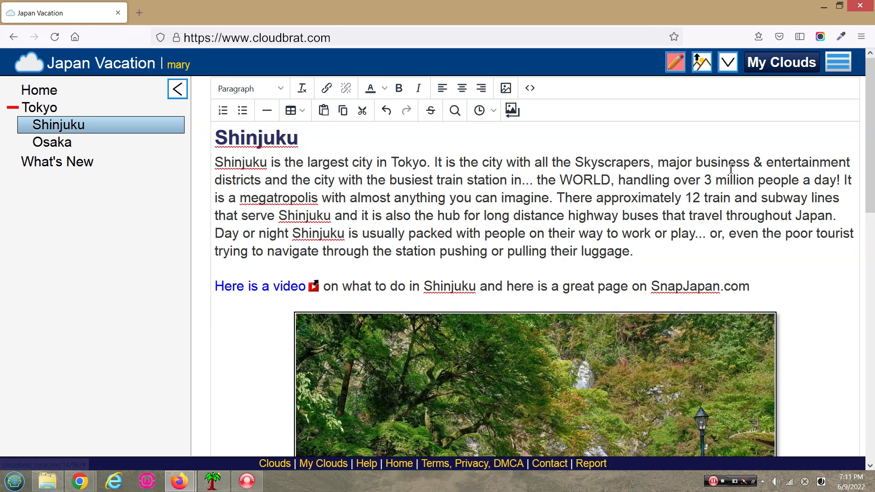
pyautogui.click(776, 286)
pyautogui.press('Return')
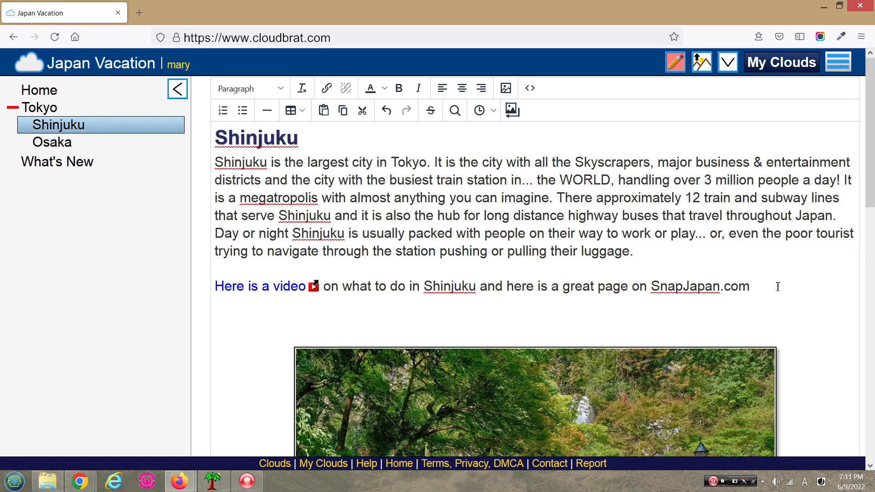
pyautogui.write('Link to the Osaka page.')
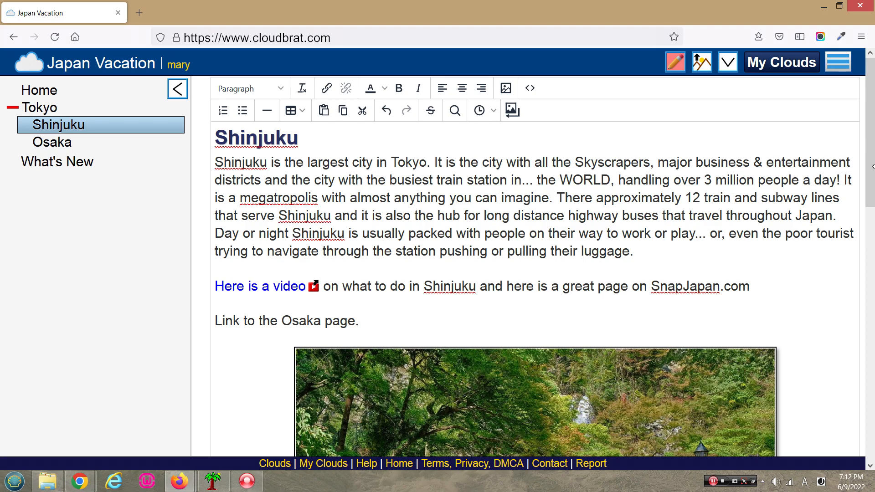
pyautogui.moveTo(869, 181); pyautogui.dragTo(858, 445)
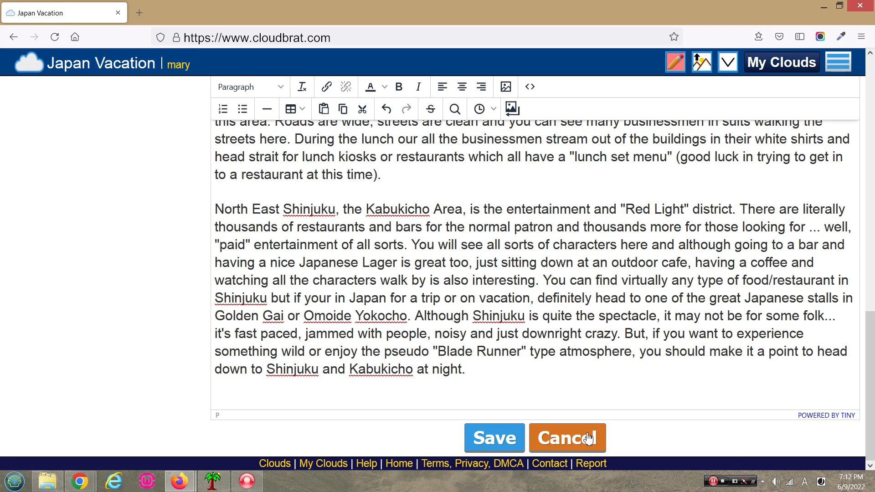
pyautogui.click(480, 436)
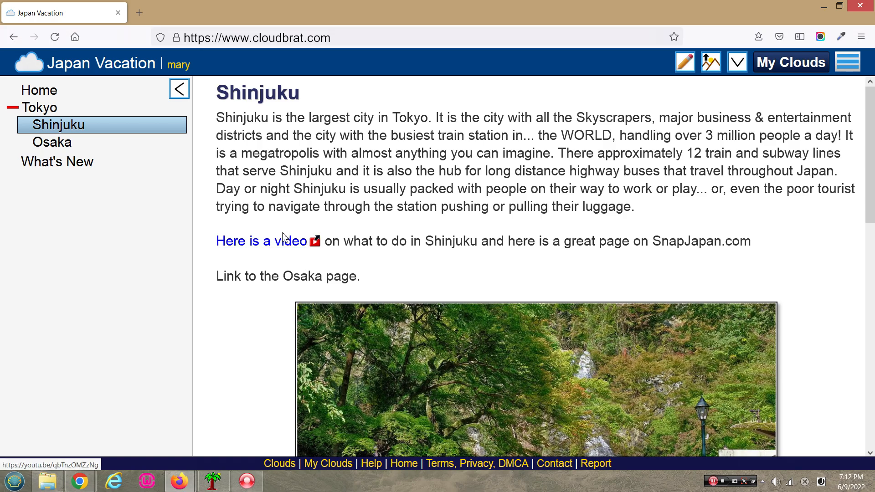
# - Open the Osaka page and copy its page URL to the clipboard
pyautogui.click(62, 151)
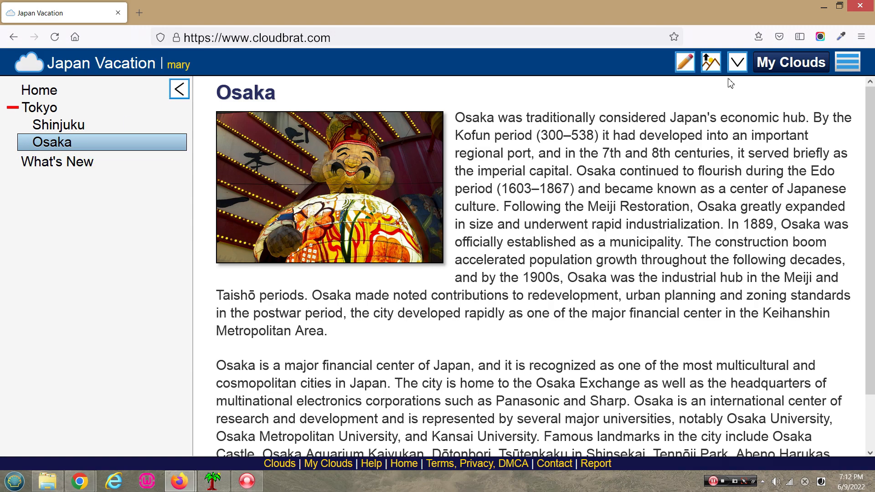
pyautogui.click(738, 68)
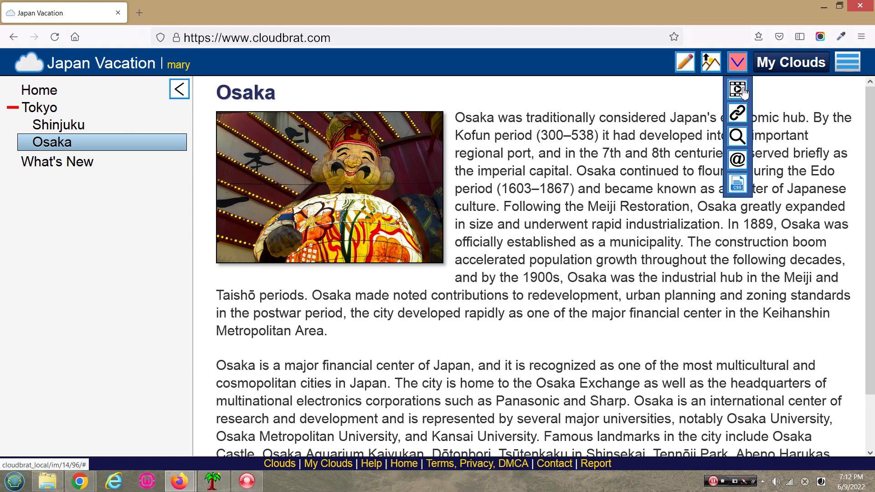
pyautogui.click(738, 114)
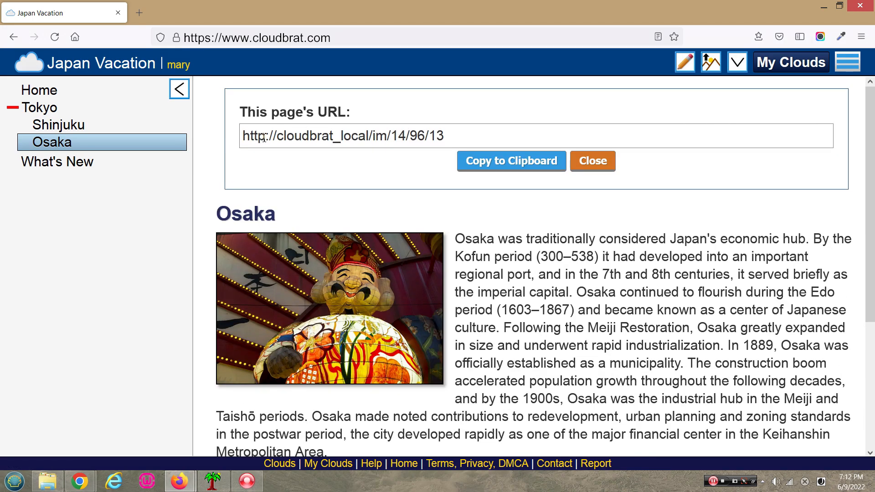
pyautogui.click(513, 167)
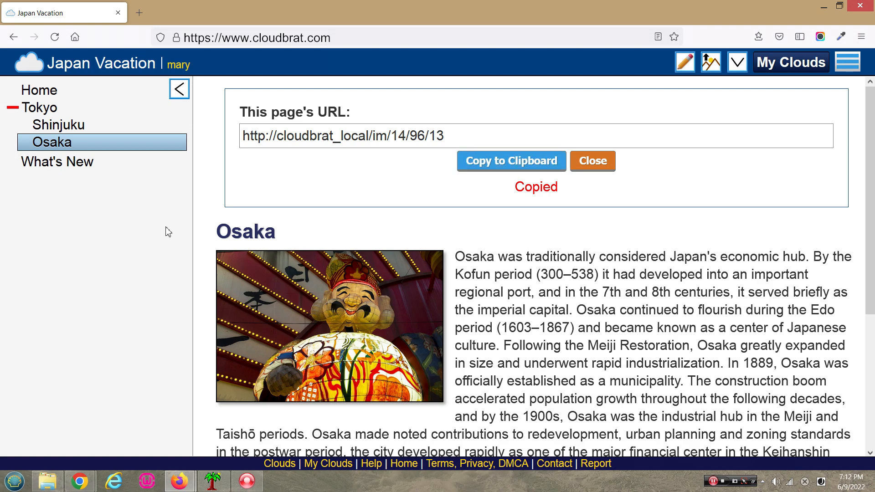
pyautogui.click(61, 130)
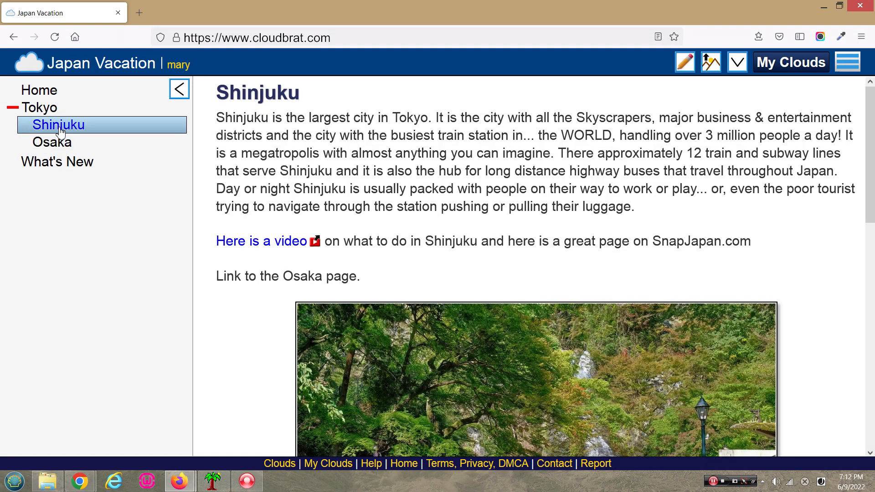
pyautogui.click(680, 64)
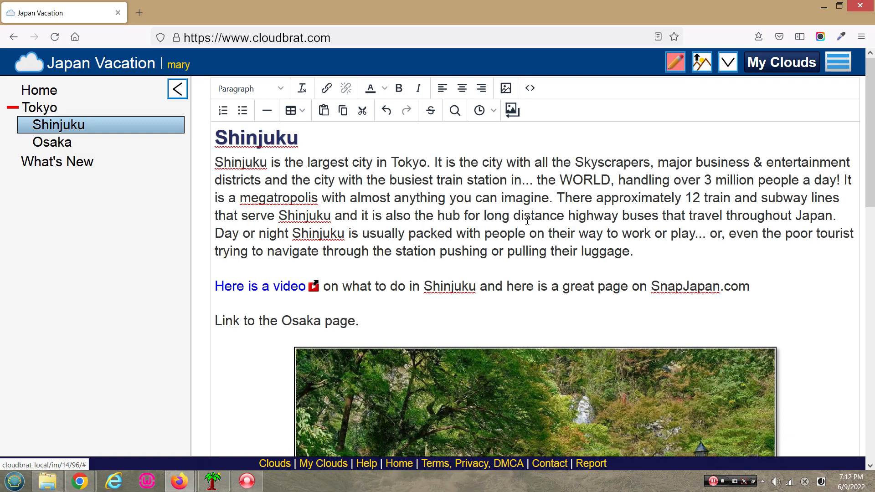
pyautogui.moveTo(283, 321); pyautogui.dragTo(355, 321)
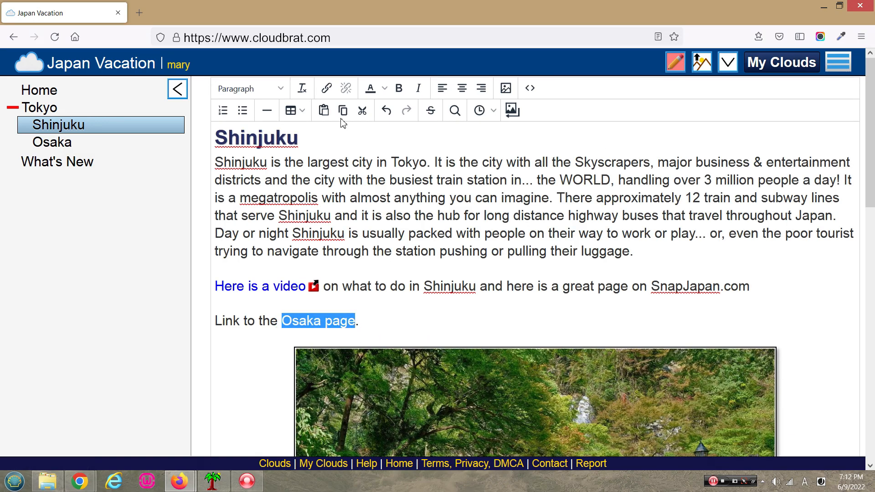
pyautogui.click(326, 88)
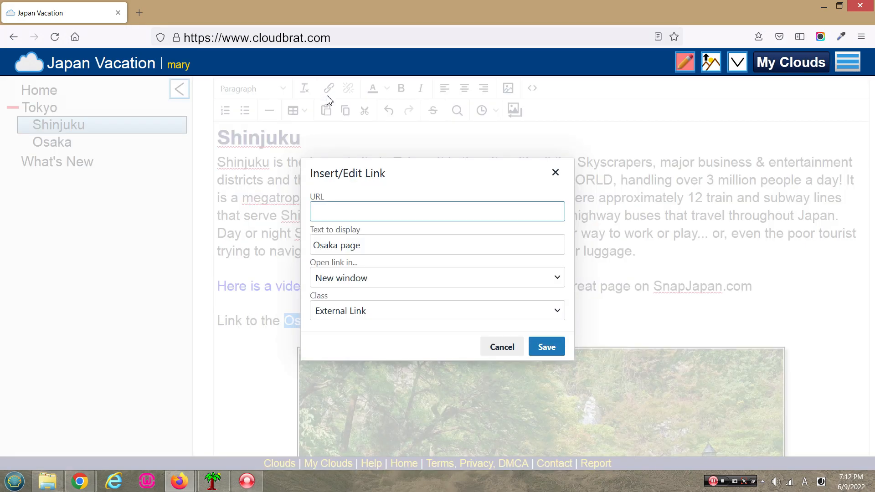
pyautogui.hotkey('ctrl', 'v')
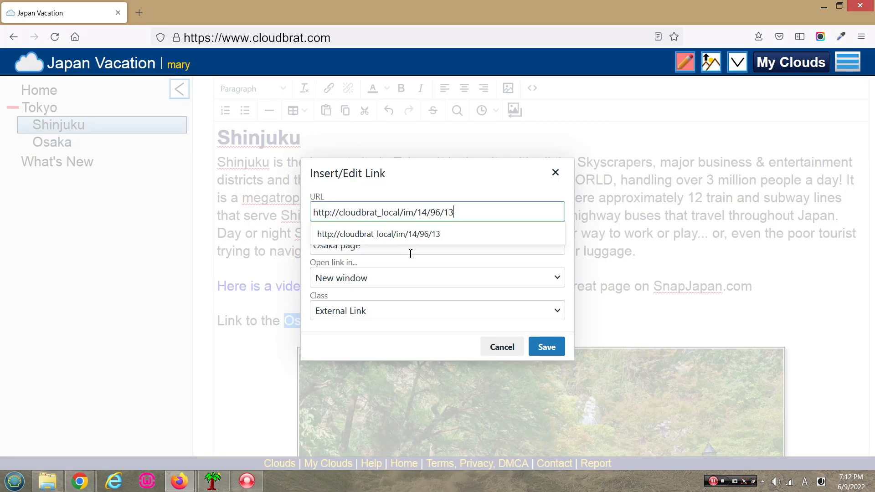
pyautogui.click(411, 277)
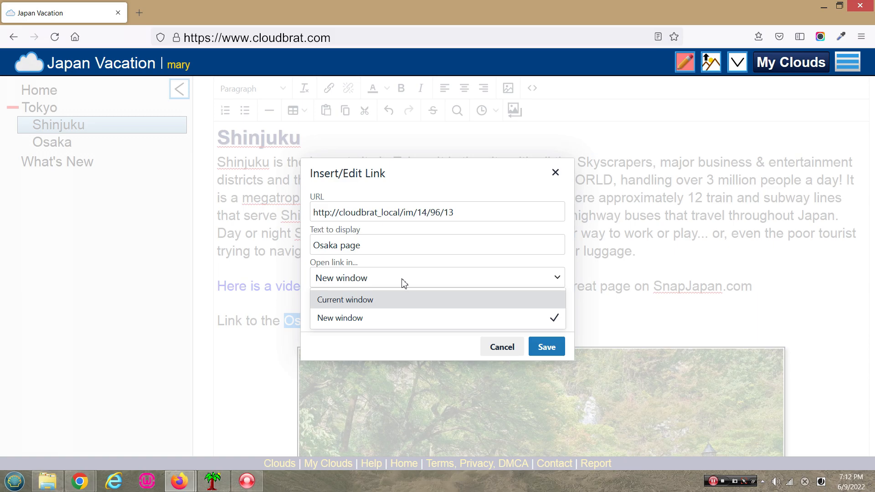
pyautogui.click(360, 300)
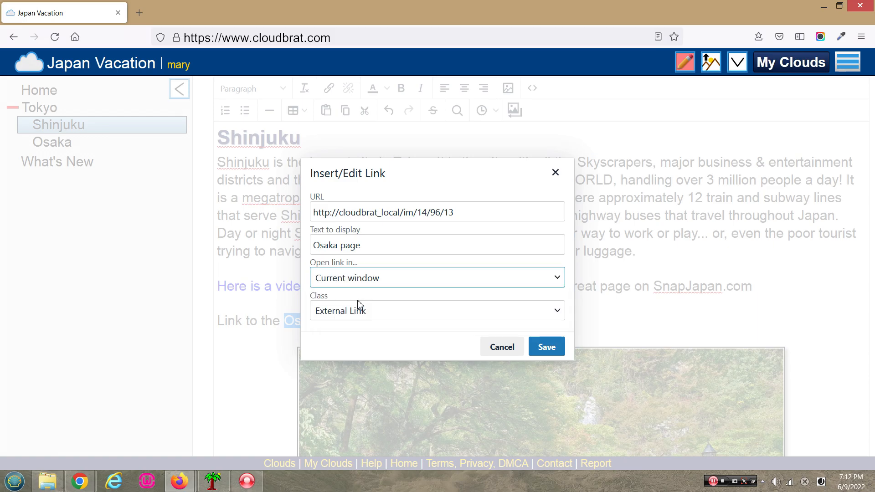
pyautogui.click(380, 319)
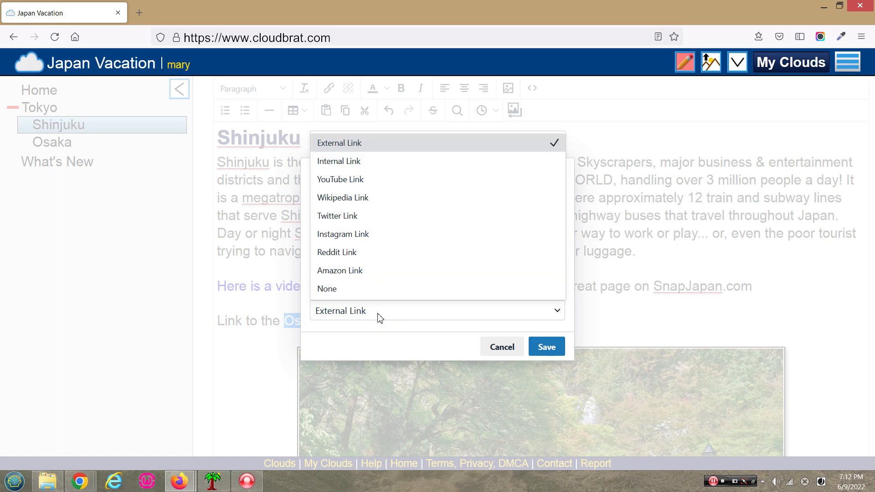
pyautogui.click(345, 162)
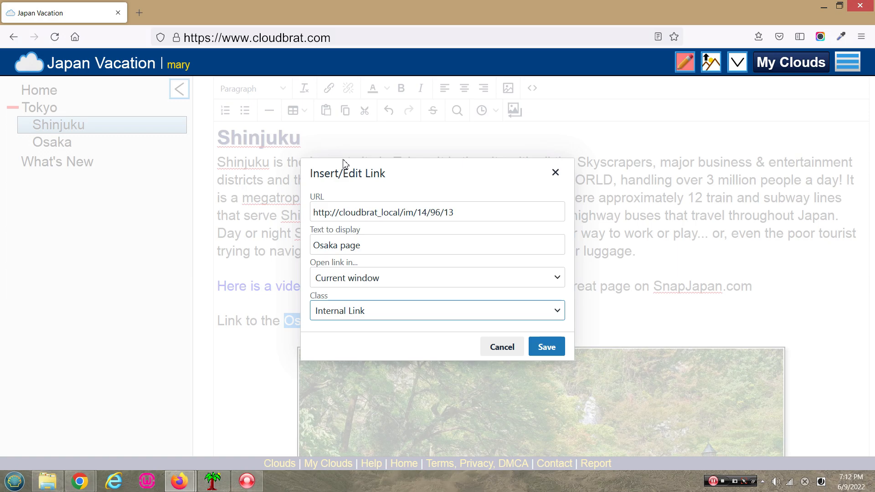
pyautogui.click(558, 347)
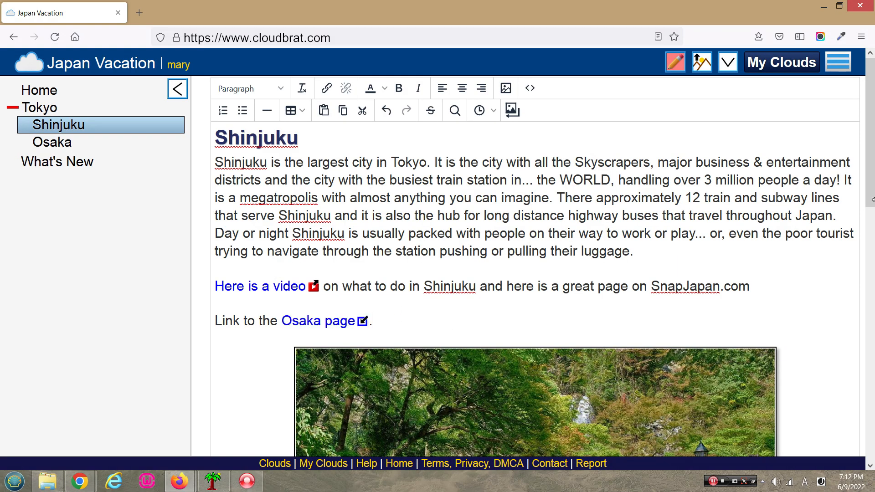
pyautogui.moveTo(871, 175); pyautogui.dragTo(868, 453)
pyautogui.click(494, 439)
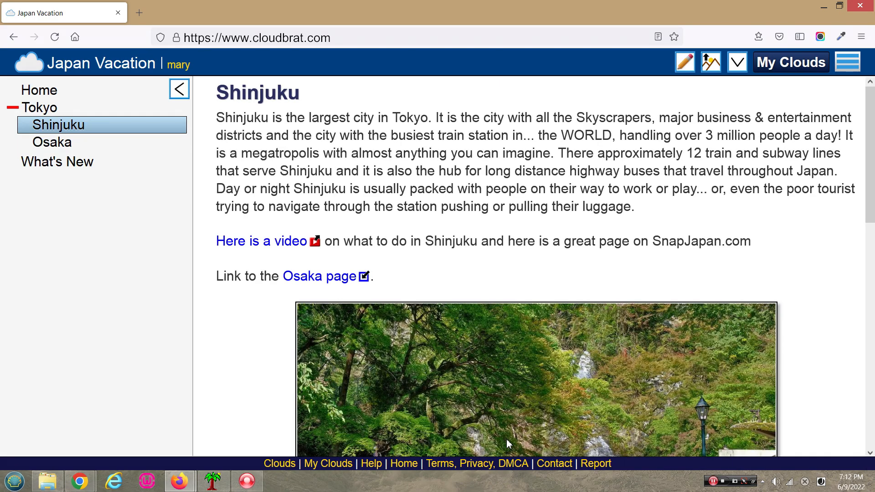